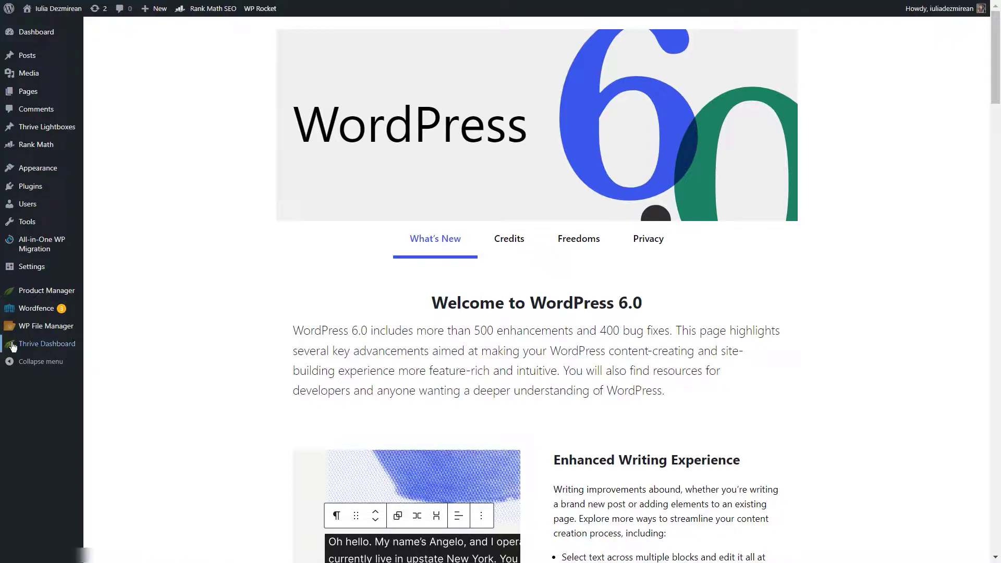
Open Thrive Theme Builder's Templates and edit the Main Accent Title Banner page template
{"action": "mouse_move", "coordinate": [42, 345]}
{"action": "left_click", "coordinate": [124, 517]}
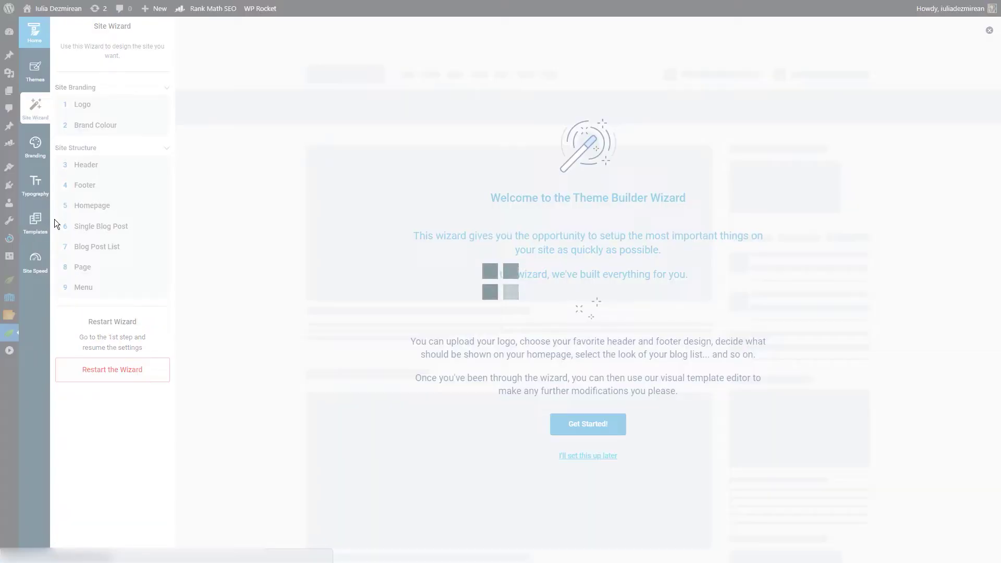
{"action": "left_click", "coordinate": [31, 224]}
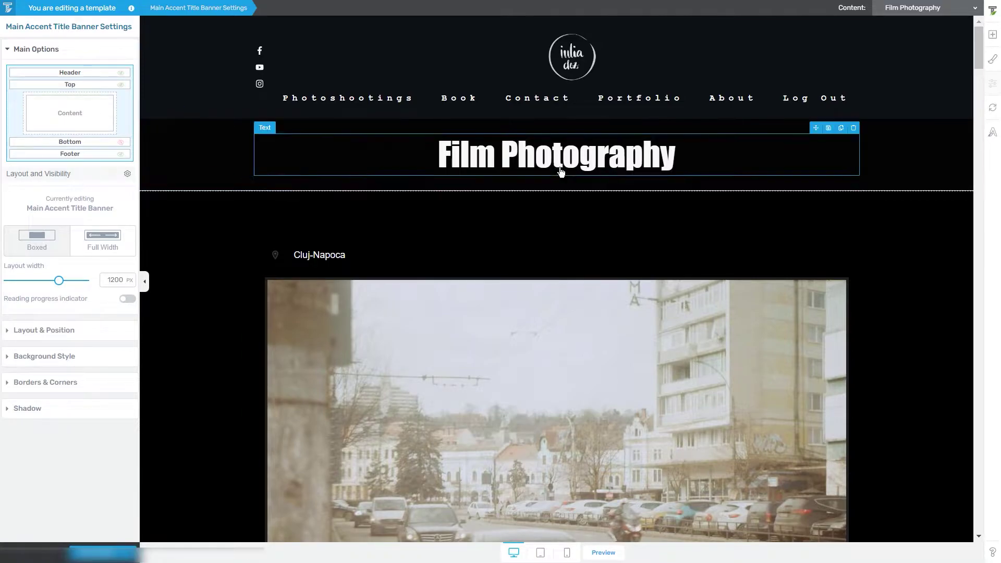
Select the Film Photography title to show its #3b3b3b colour and Impact 64 px font
{"action": "triple_click", "coordinate": [528, 151]}
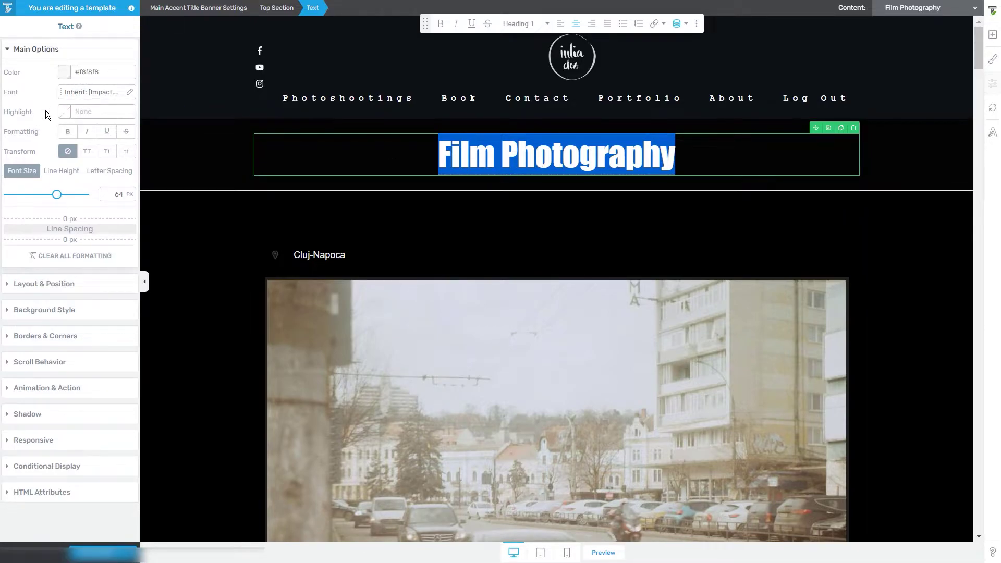
{"action": "left_click", "coordinate": [549, 173]}
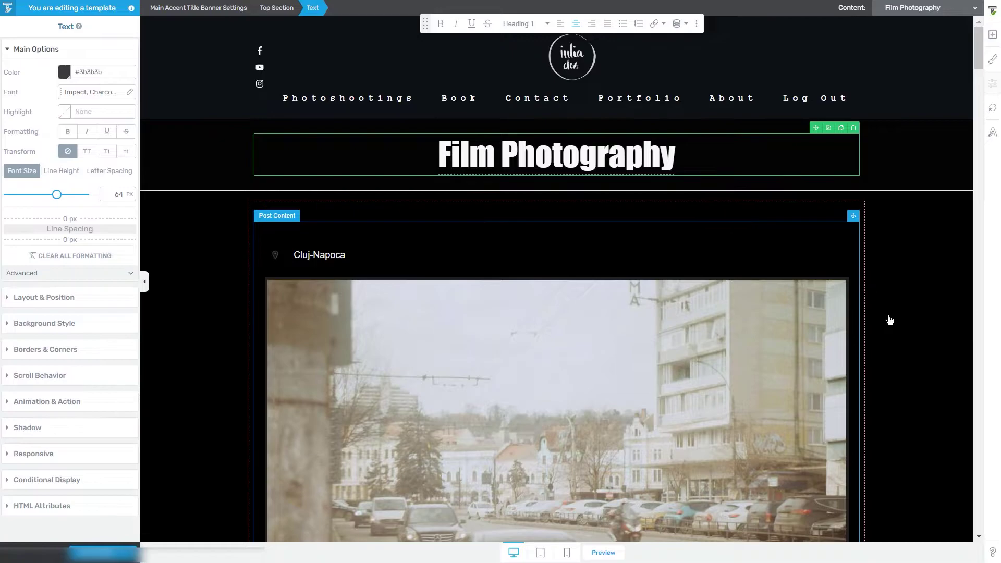
Preview the live page and inspect the Film Photography title in DevTools
{"action": "left_click", "coordinate": [618, 558]}
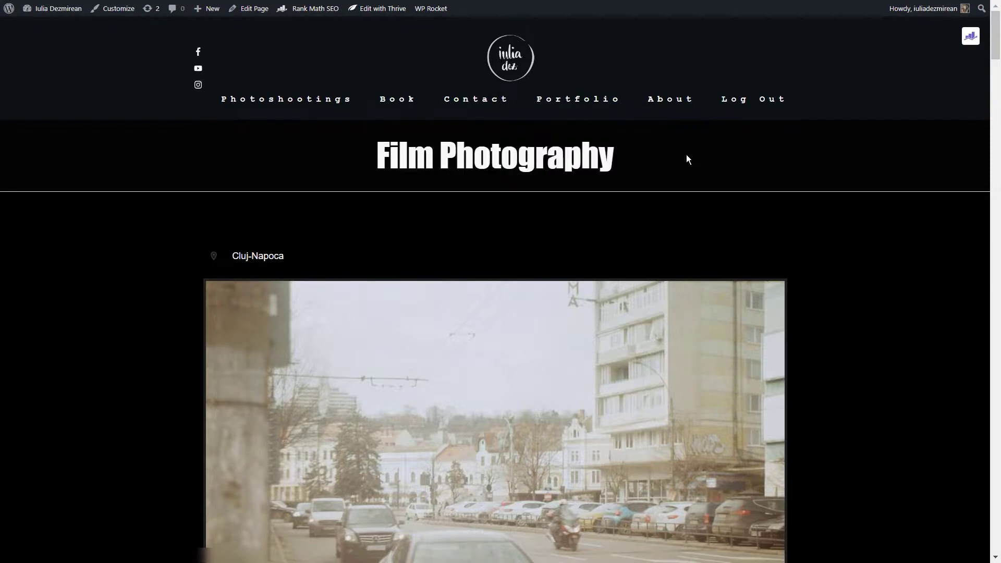
{"action": "left_click_drag", "start_coordinate": [365, 157], "coordinate": [636, 167]}
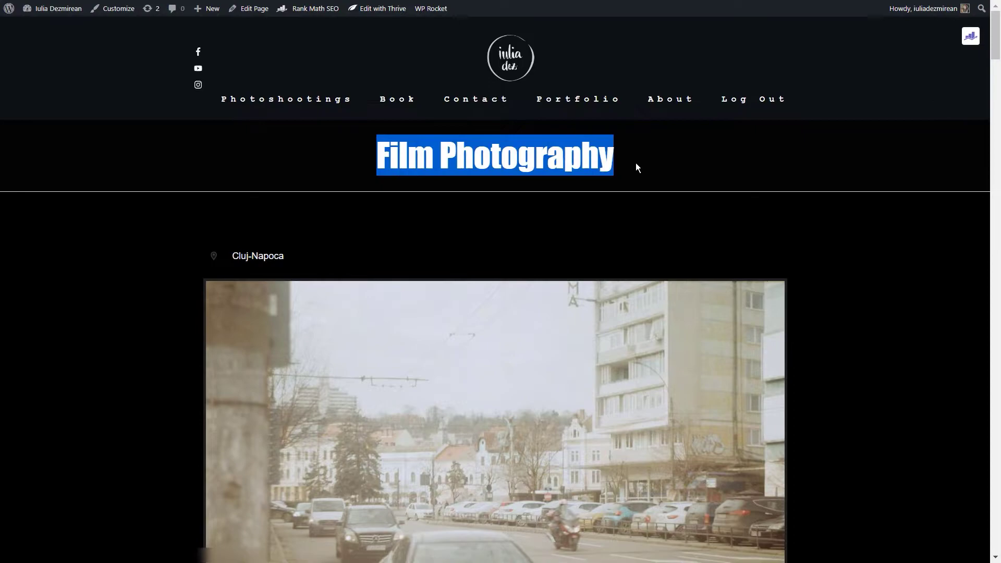
{"action": "right_click", "coordinate": [516, 153]}
{"action": "left_click", "coordinate": [543, 247]}
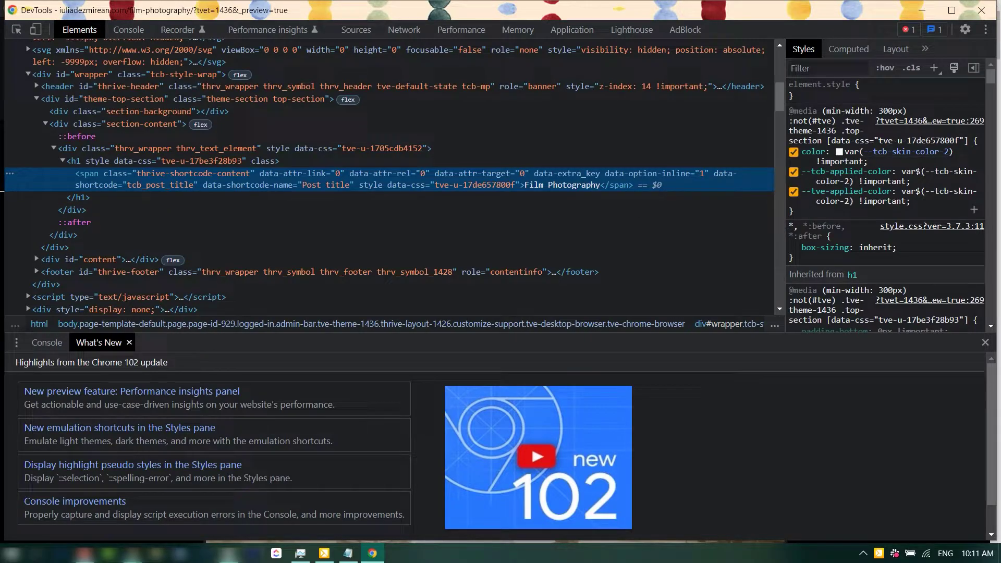
Change the title's colour rule to green rgb(13 131 83) and select the declaration to copy
{"action": "left_click", "coordinate": [886, 208]}
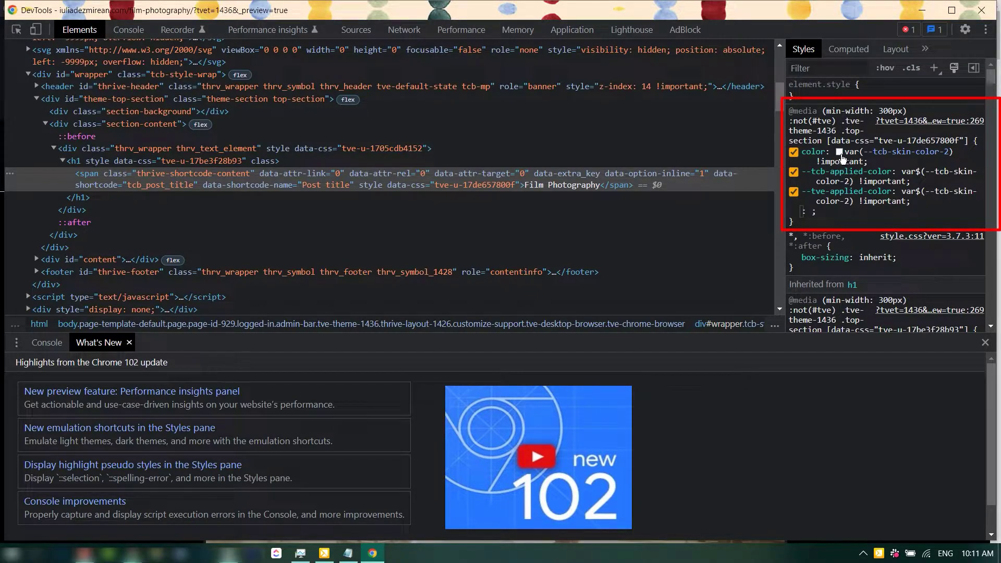
{"action": "key", "text": "Tab"}
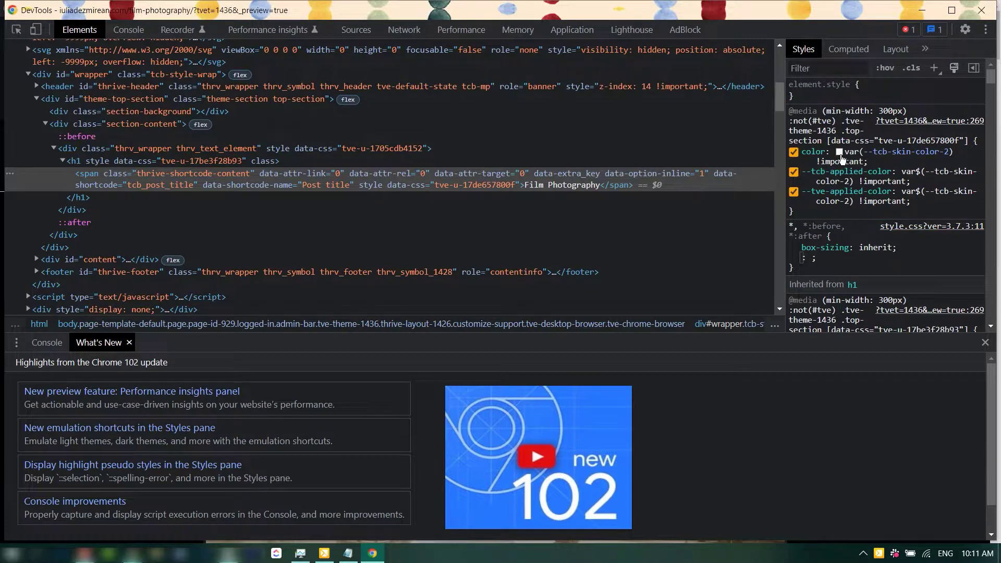
{"action": "left_click", "coordinate": [840, 153]}
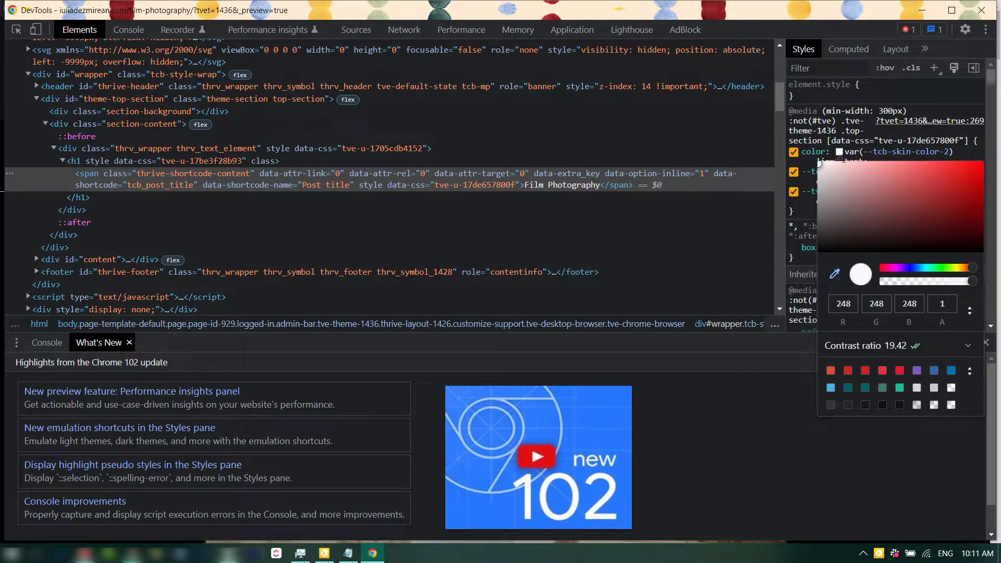
{"action": "mouse_move", "coordinate": [896, 268]}
{"action": "left_mouse_down"}
{"action": "mouse_move", "coordinate": [955, 268]}
{"action": "mouse_move", "coordinate": [898, 268]}
{"action": "mouse_move", "coordinate": [909, 268]}
{"action": "left_mouse_up"}
{"action": "key", "text": "Escape"}
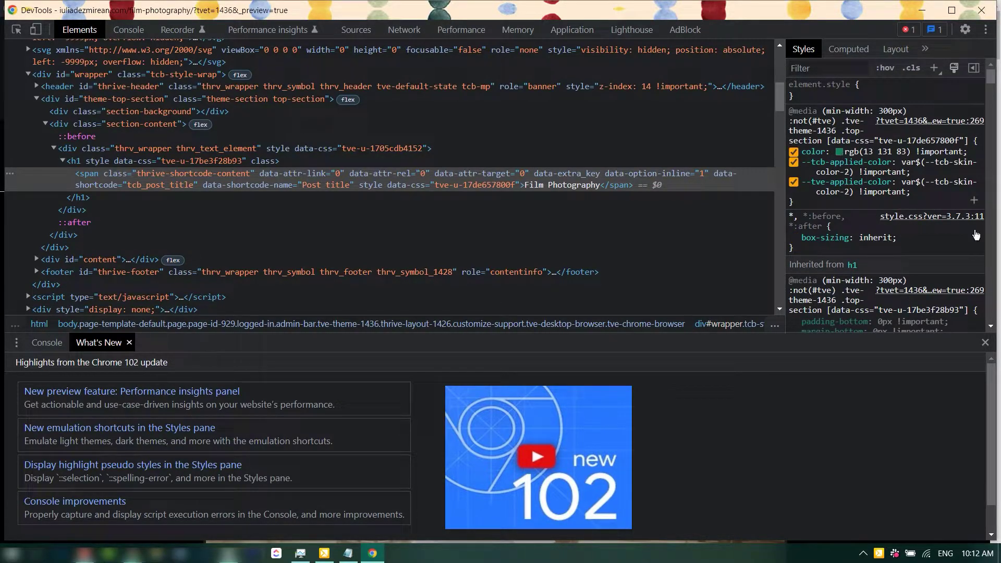
{"action": "left_click_drag", "start_coordinate": [967, 152], "coordinate": [790, 120]}
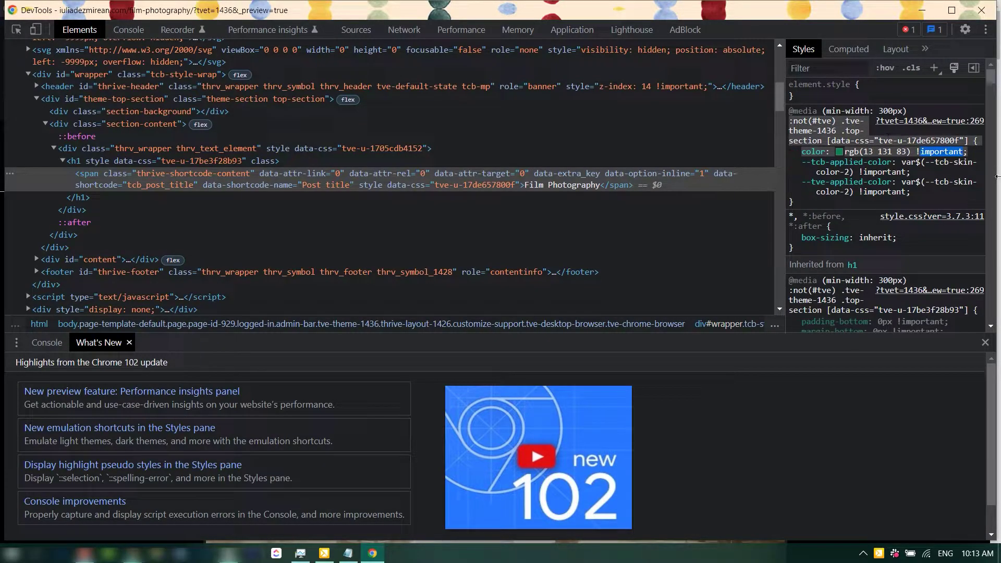
Close DevTools and switch to Thrive Architect to edit the Film Photography page content
{"action": "left_click", "coordinate": [978, 15]}
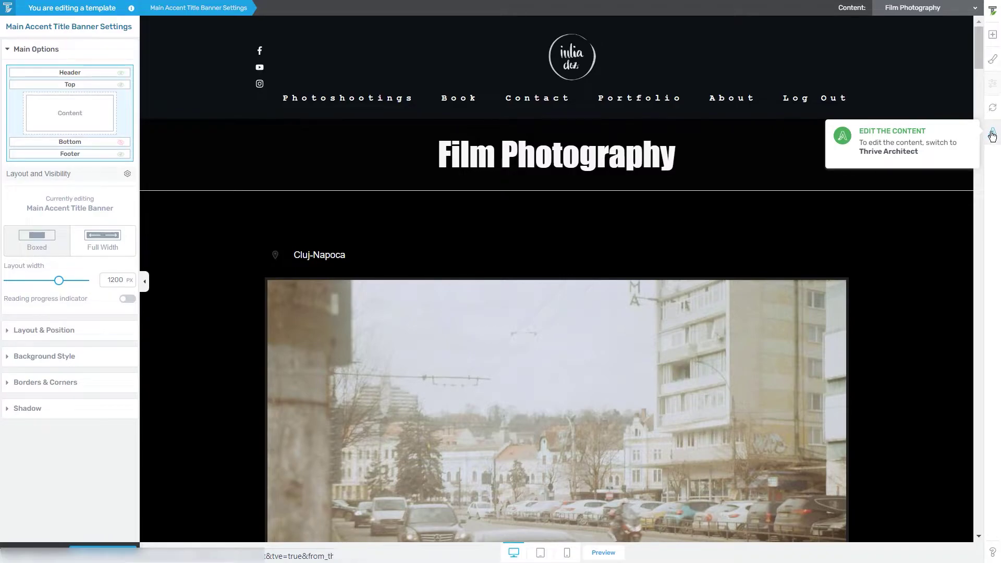
{"action": "left_click", "coordinate": [992, 136]}
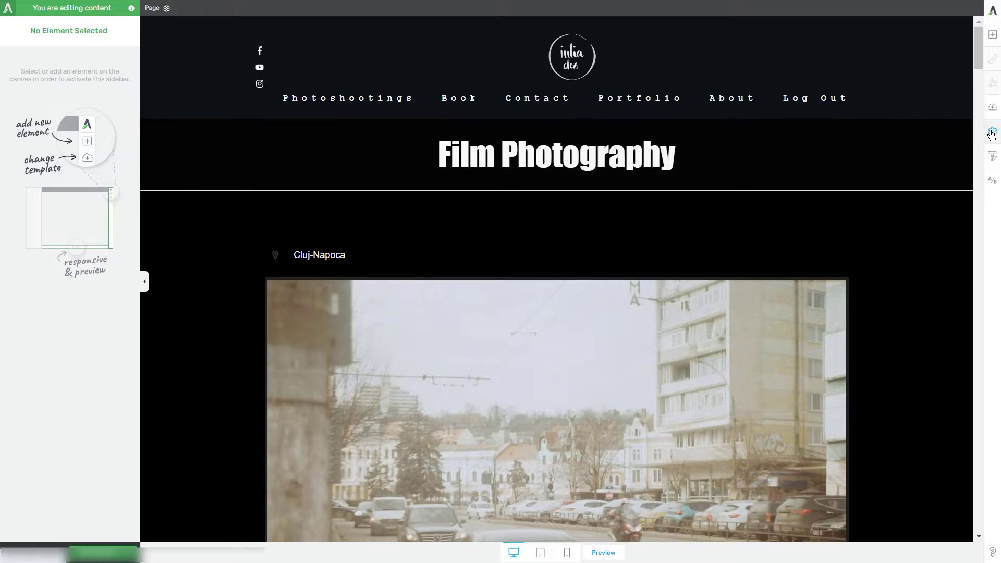
Paste the green title colour rule into the page's Advanced Settings Custom CSS and save
{"action": "left_click", "coordinate": [992, 134]}
{"action": "left_click", "coordinate": [906, 48]}
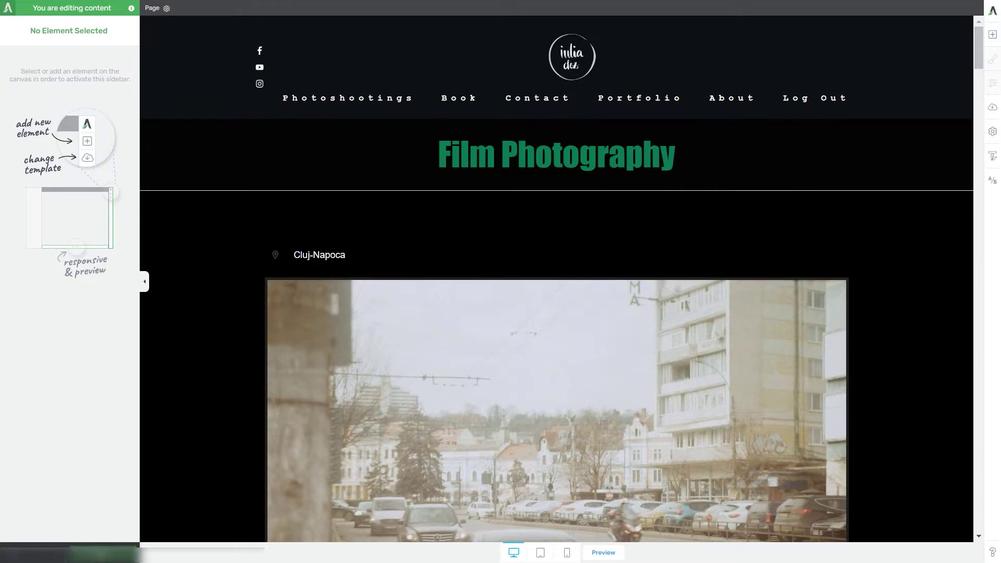
{"action": "left_click", "coordinate": [104, 552]}
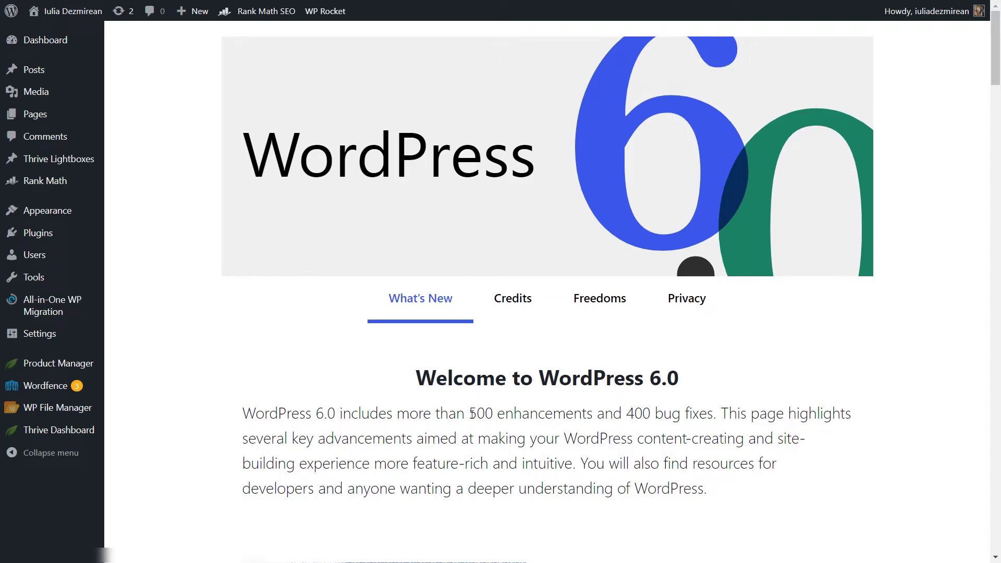
Open Appearance > Customize for the Thrive theme, previewing the Portfolio page
{"action": "mouse_move", "coordinate": [30, 214]}
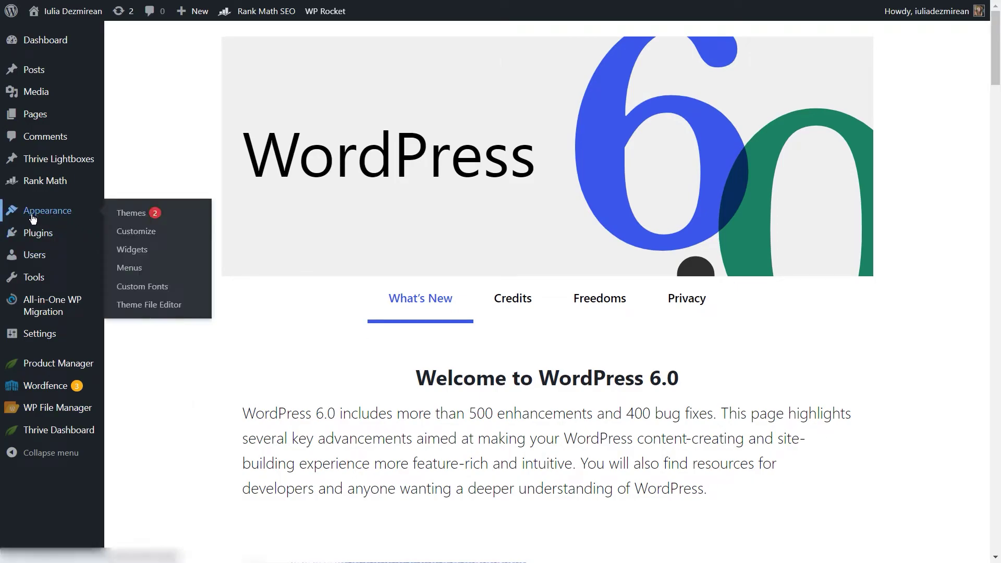
{"action": "left_click", "coordinate": [137, 233]}
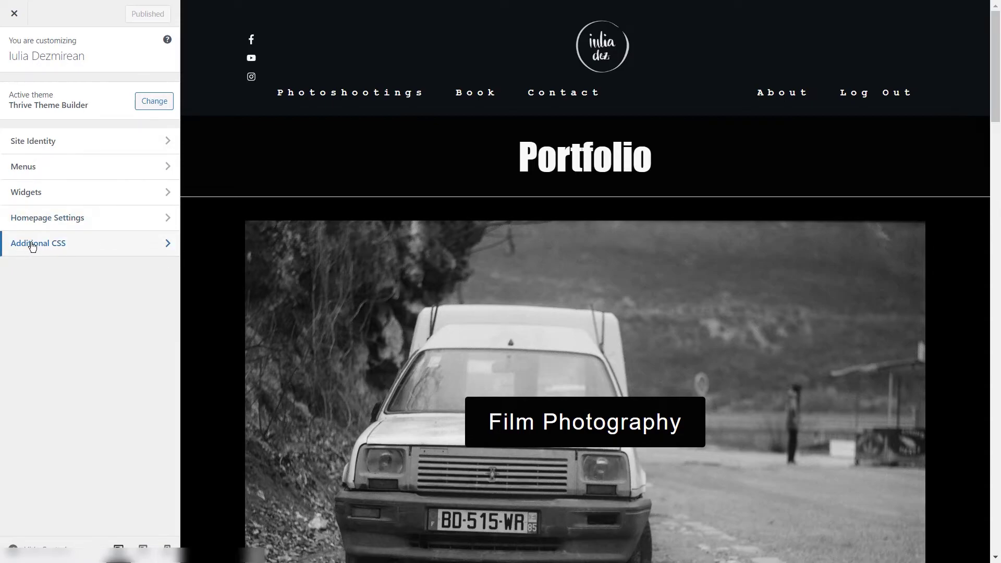
Open Additional CSS, dismiss its help text, and select the Portfolio heading in the preview
{"action": "left_click", "coordinate": [30, 246]}
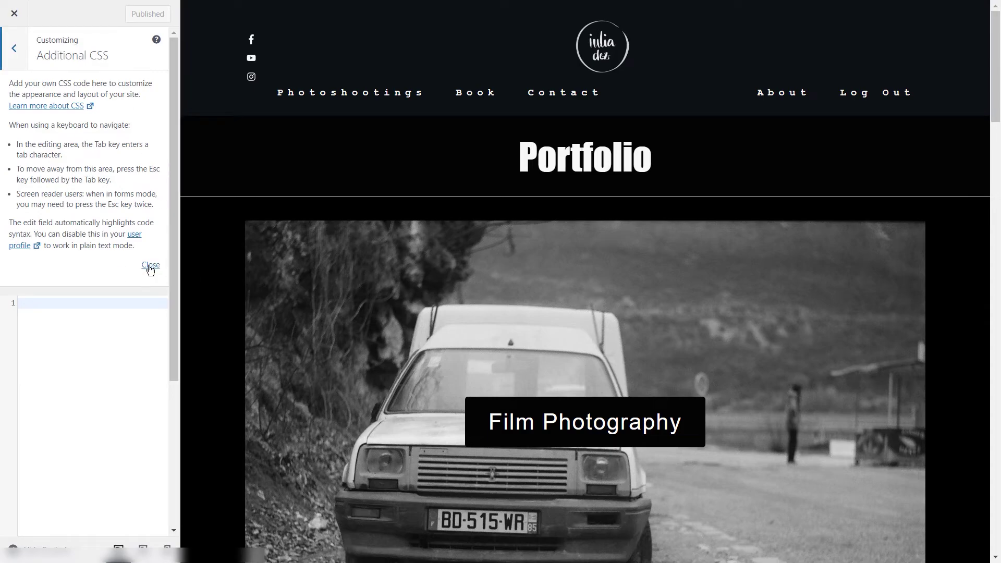
{"action": "left_click", "coordinate": [151, 266]}
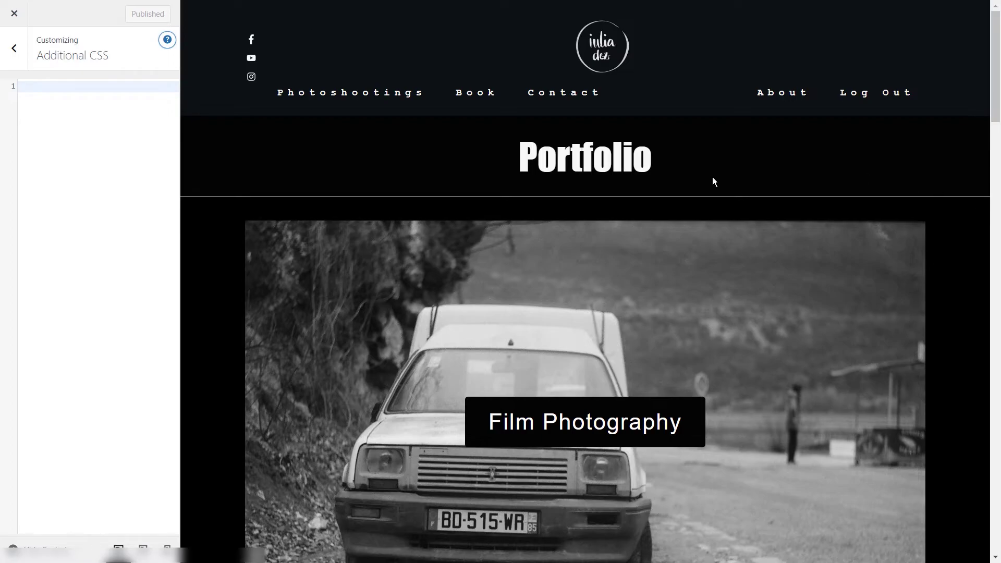
{"action": "left_click", "coordinate": [502, 167]}
{"action": "left_click_drag", "start_coordinate": [519, 156], "coordinate": [633, 195]}
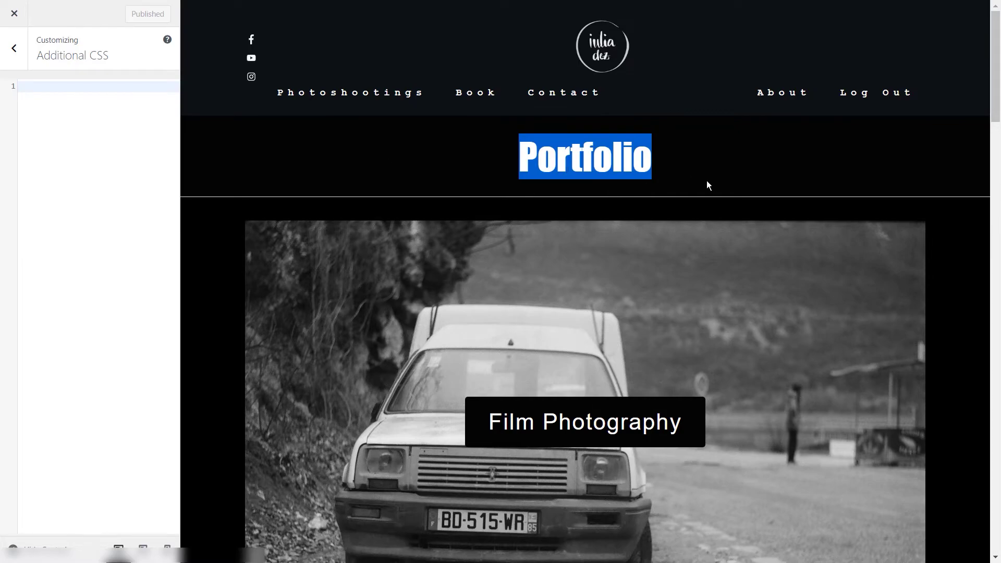
Inspect the Portfolio heading, set its colour to green rgb(12 92 11) !important, and select the rule to copy
{"action": "right_click", "coordinate": [585, 166]}
{"action": "left_click", "coordinate": [637, 265]}
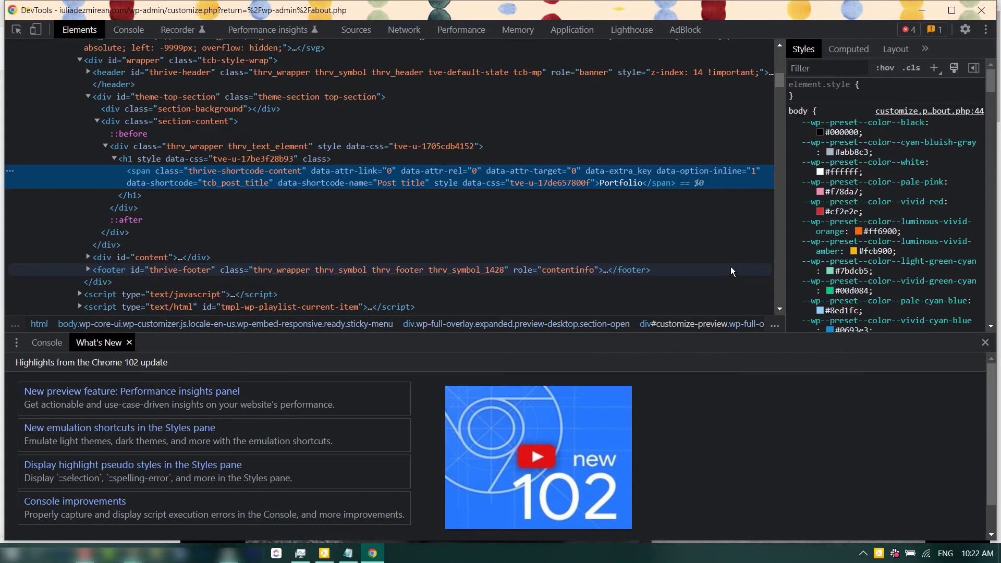
{"action": "left_click", "coordinate": [840, 151]}
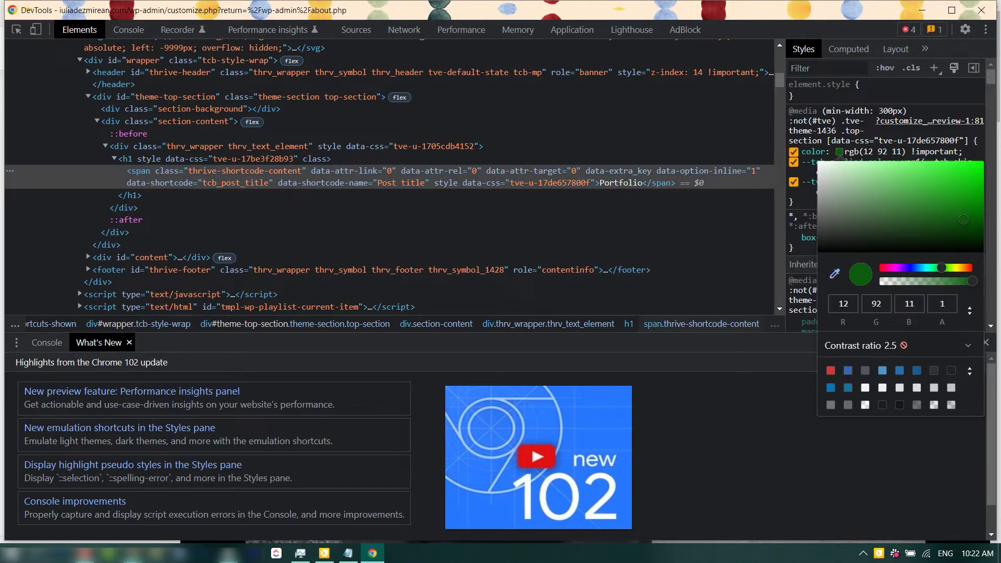
{"action": "left_click", "coordinate": [965, 157]}
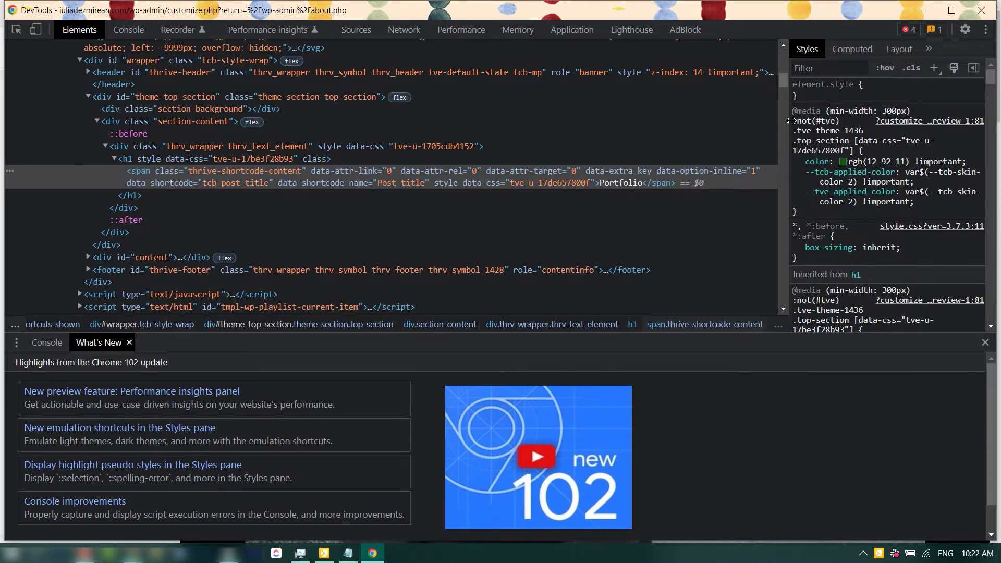
{"action": "double_click", "coordinate": [965, 156]}
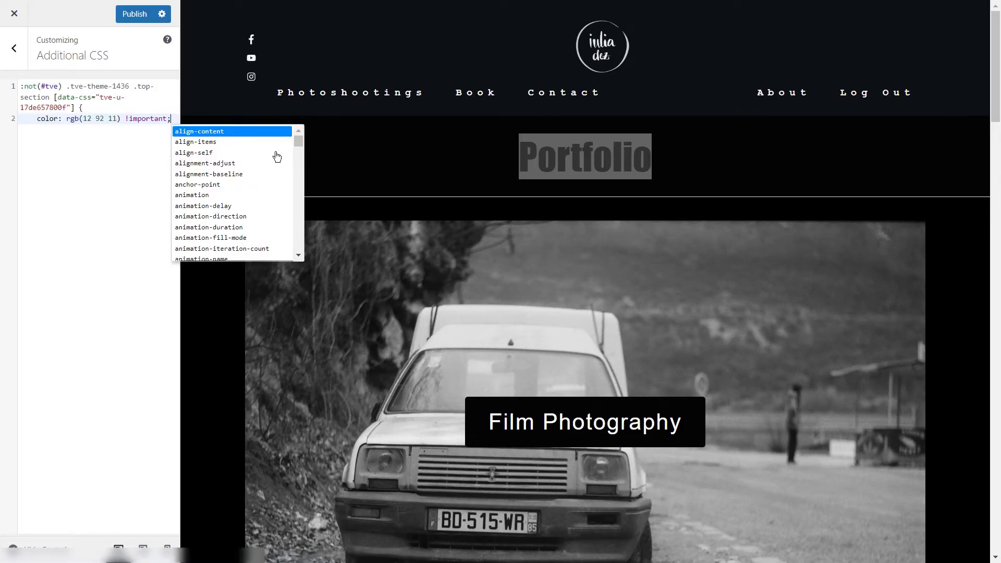
Add the pasted green colour rule to Additional CSS and publish it
{"action": "key", "text": "Return"}
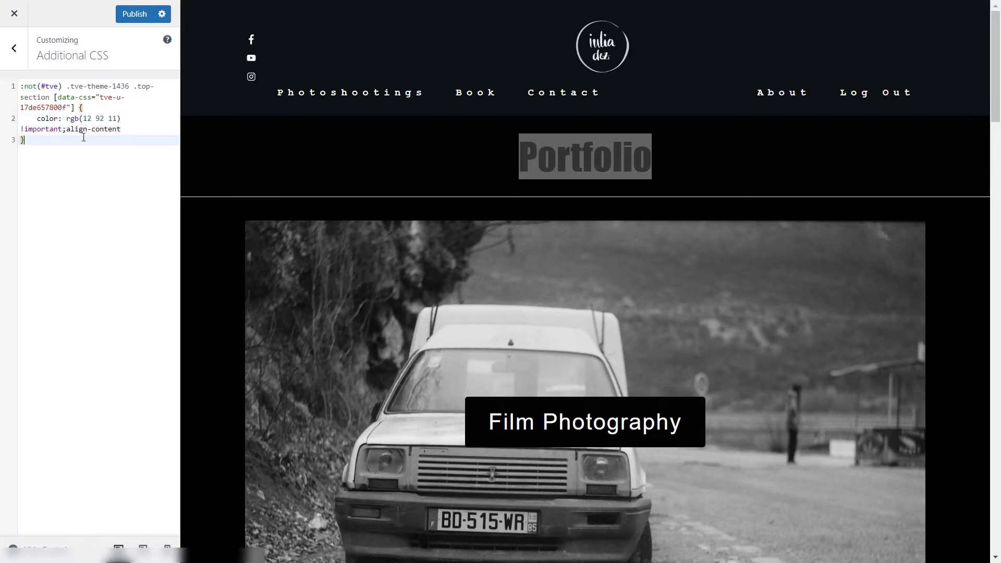
{"action": "left_click", "coordinate": [494, 179]}
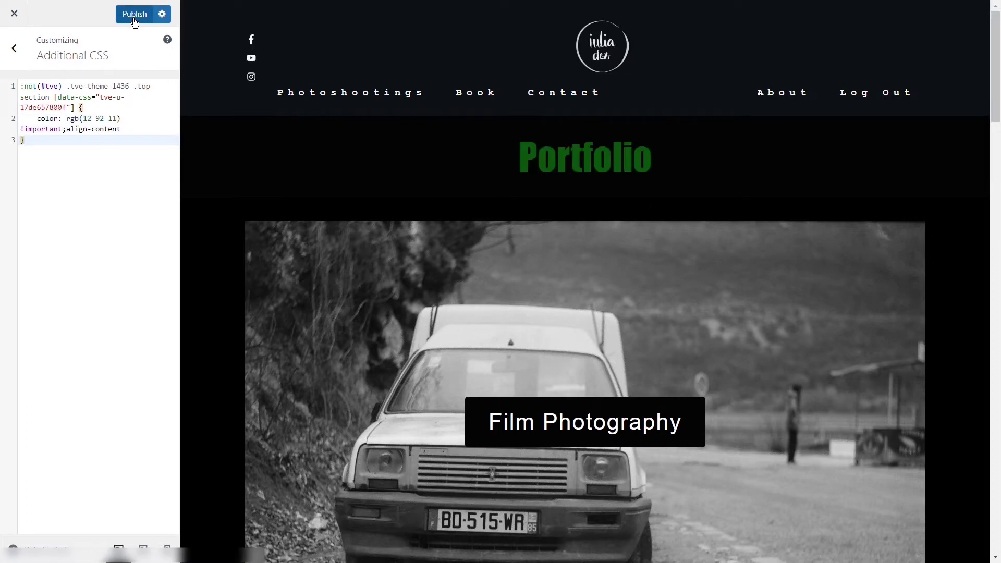
{"action": "left_click", "coordinate": [134, 15]}
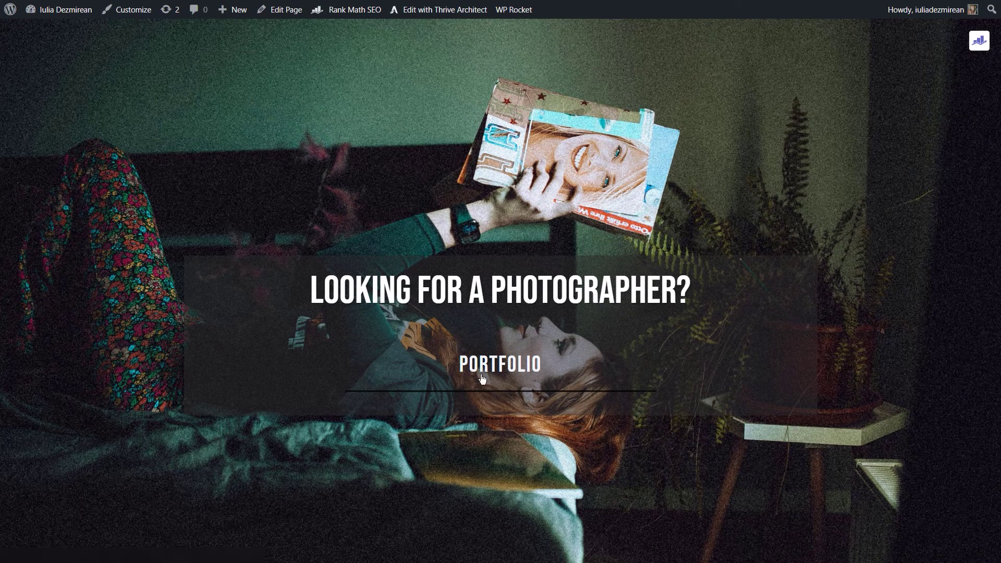
Visit the Portfolio, Photoshootings and Book pages to confirm their titles show green
{"action": "left_click", "coordinate": [550, 352]}
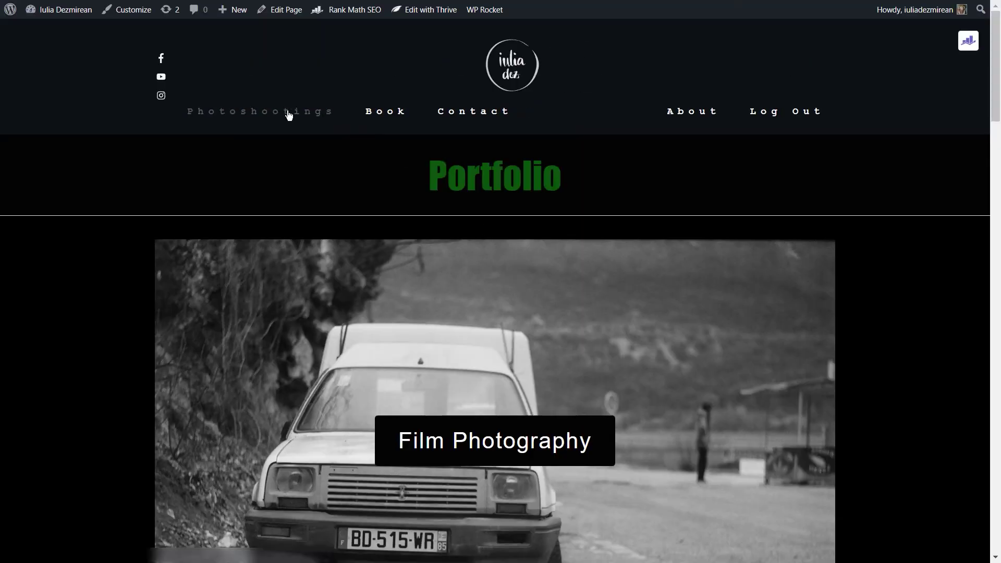
{"action": "left_click", "coordinate": [287, 111]}
{"action": "left_click_drag", "start_coordinate": [383, 186], "coordinate": [616, 183]}
{"action": "left_click", "coordinate": [398, 112]}
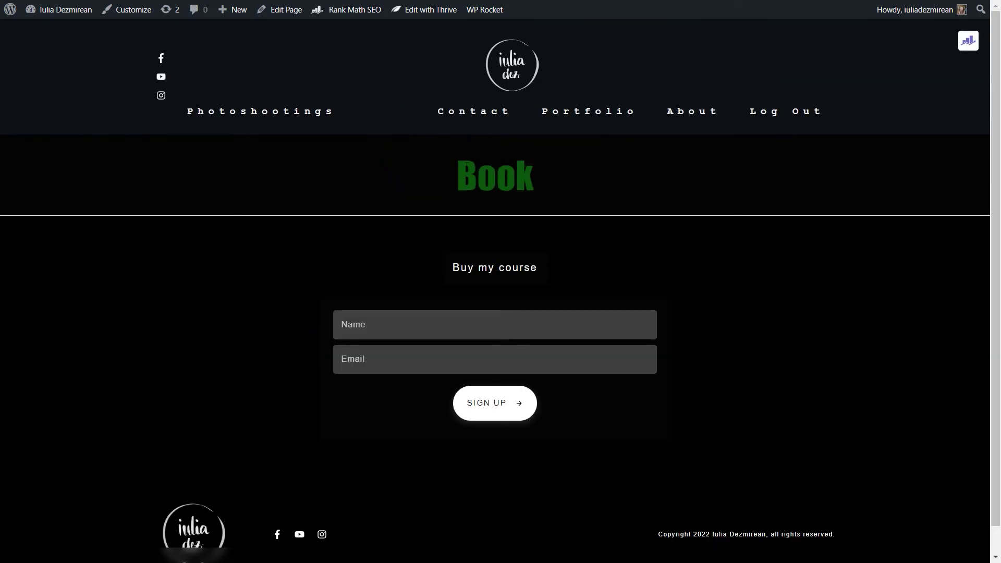